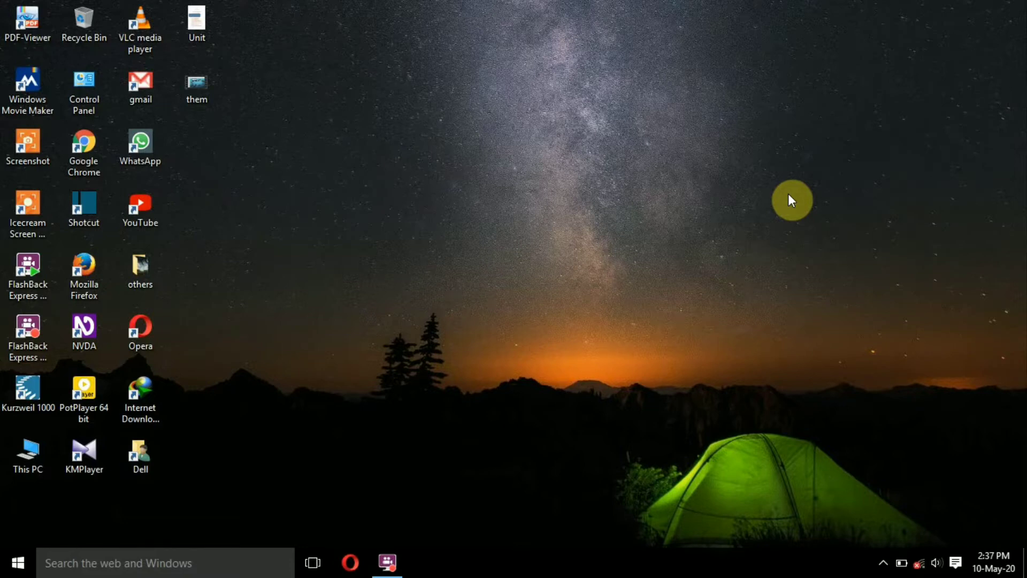
Open the Personalization settings directly from the desktop.
click(791, 200)
click(789, 200)
right_click(791, 200)
key(Up)
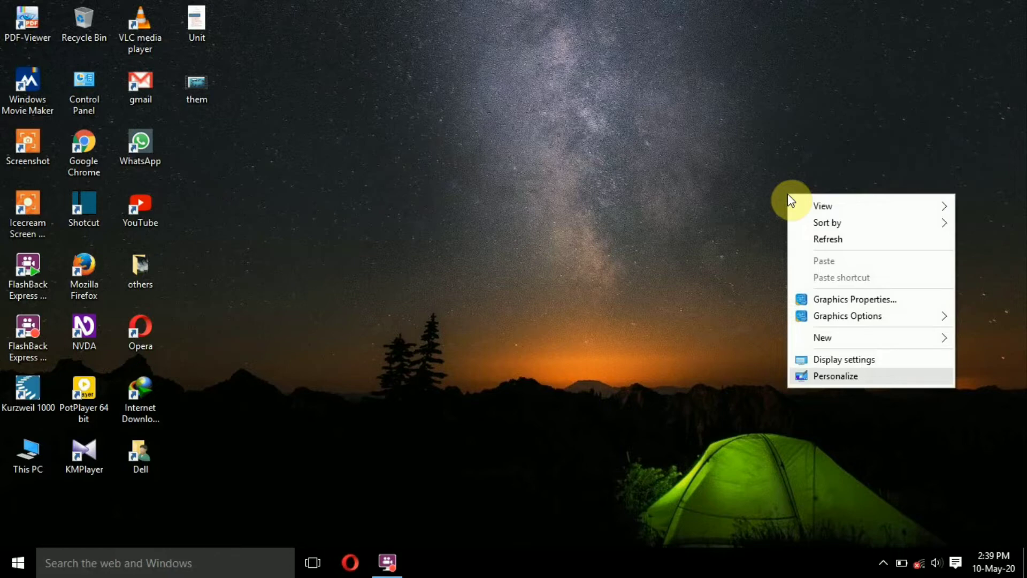
key(Return)
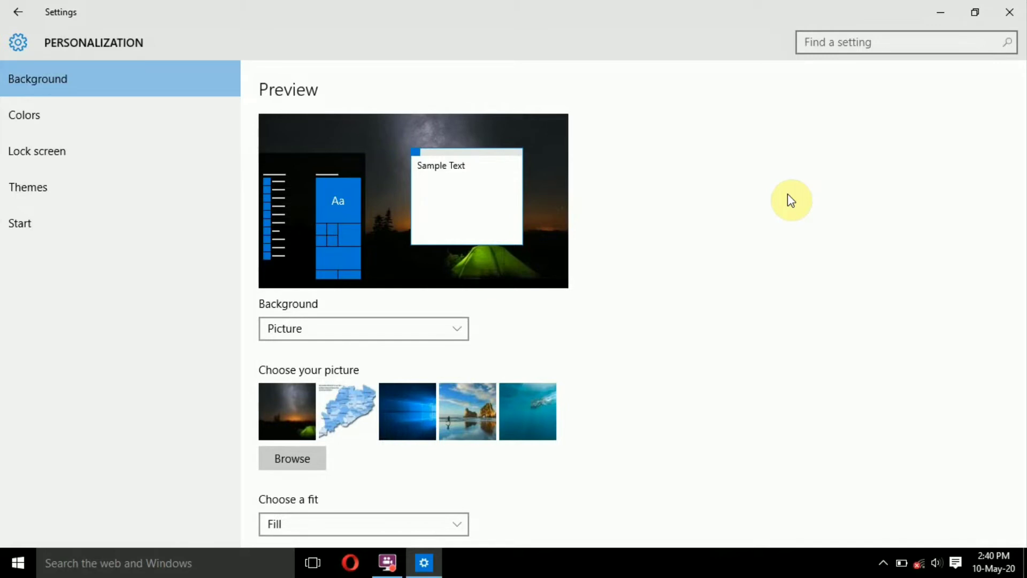
Return to the desktop and open Control Panel.
key(ctrl+shift+s)
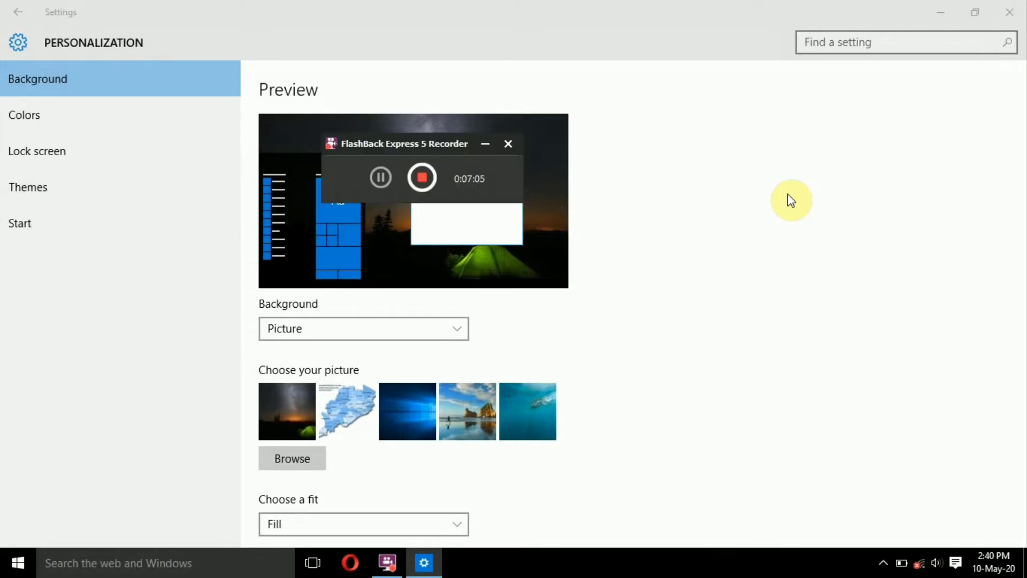
key(super+d)
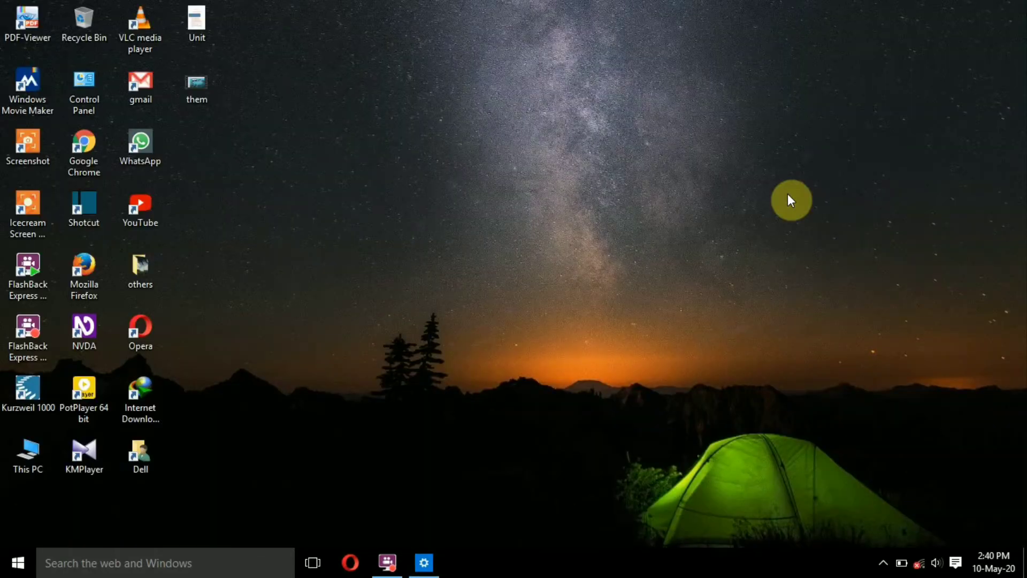
key(c)
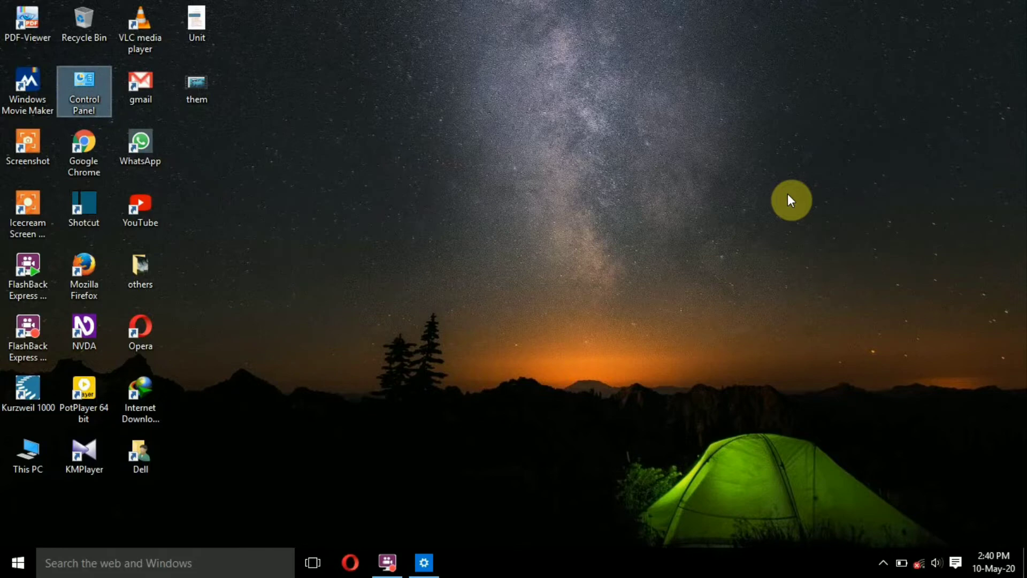
key(Return)
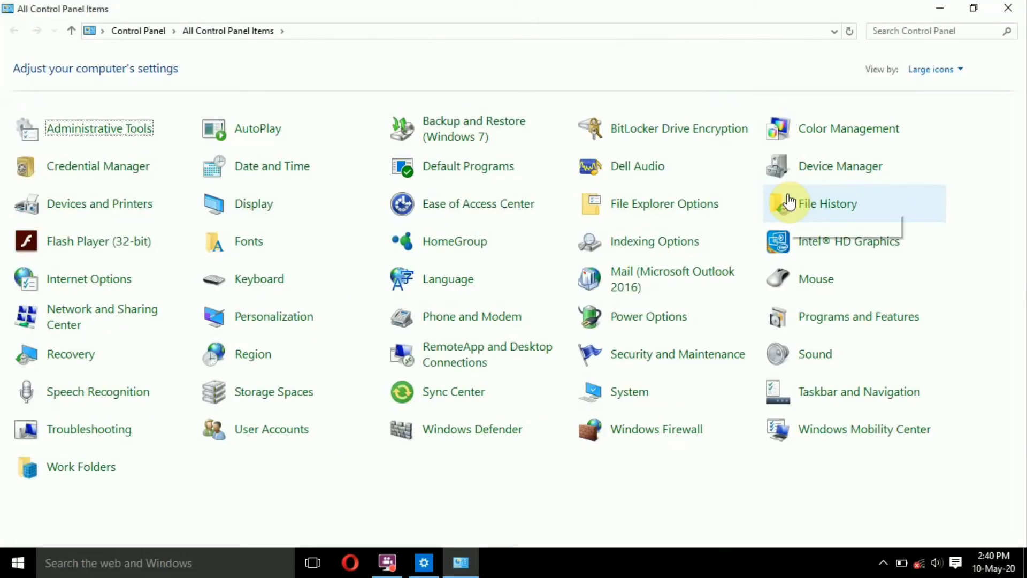
Open the Personalization item from the list of all Control Panel items.
key(Down)
key(Down)
key(Down)
key(Down)
key(Down)
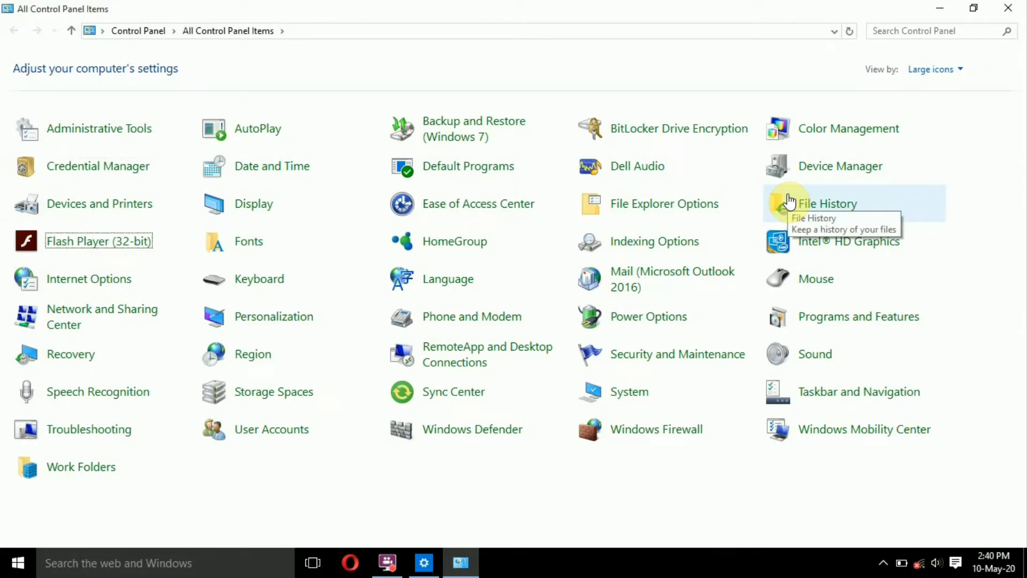
key(Down)
key(Down)
key(Down)
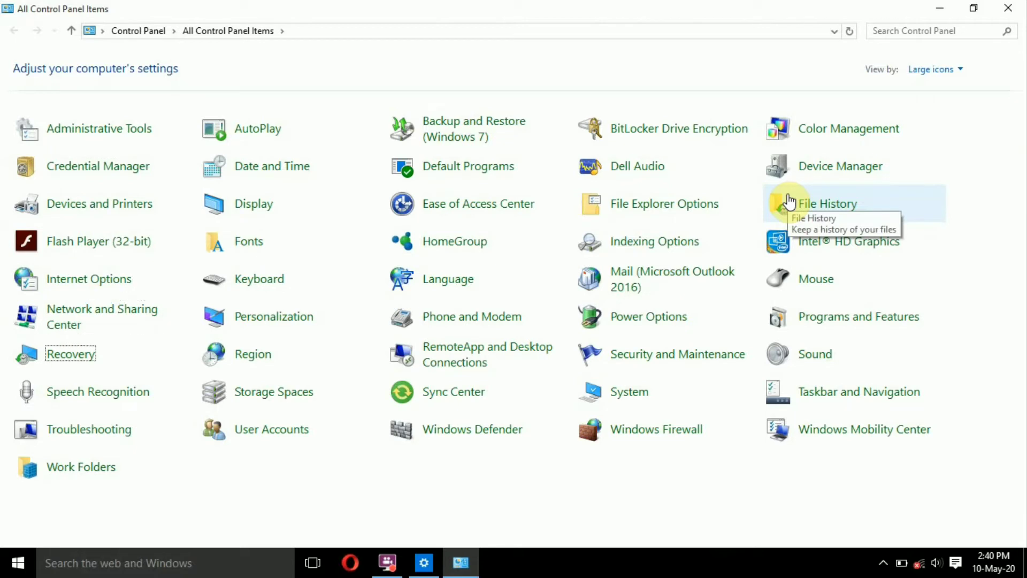
key(Down)
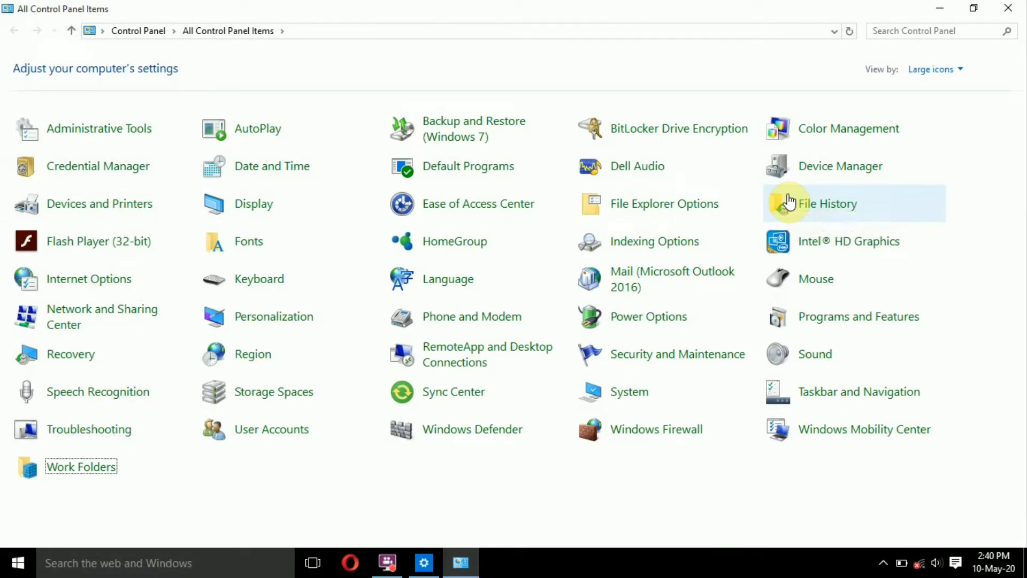
key(Down)
key(Down)
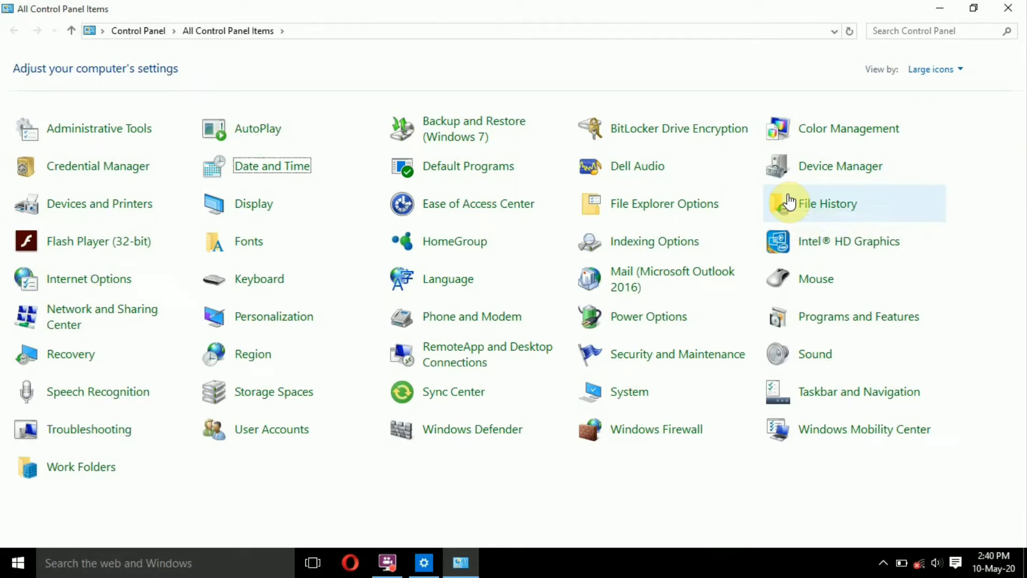
key(Down)
key(Down)
key(Down)
key(Down)
key(Down)
key(Up)
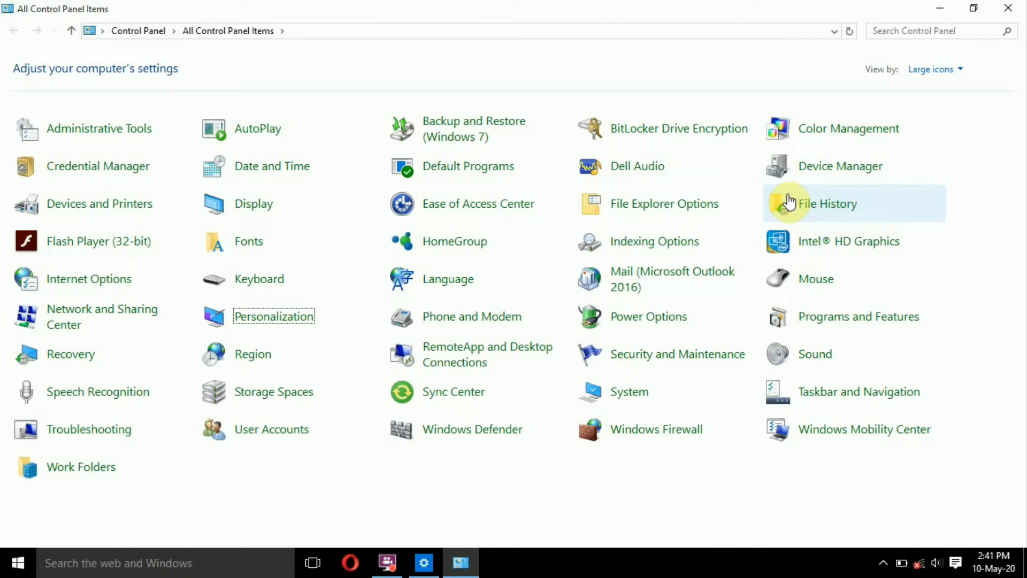
key(Return)
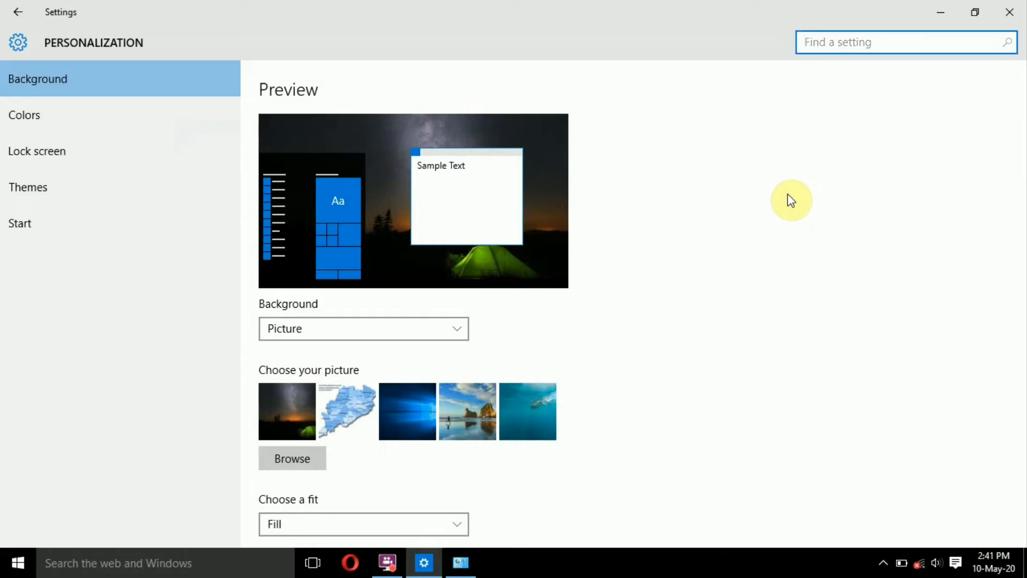
Go through the Personalization categories and open the Colors page.
key(Tab)
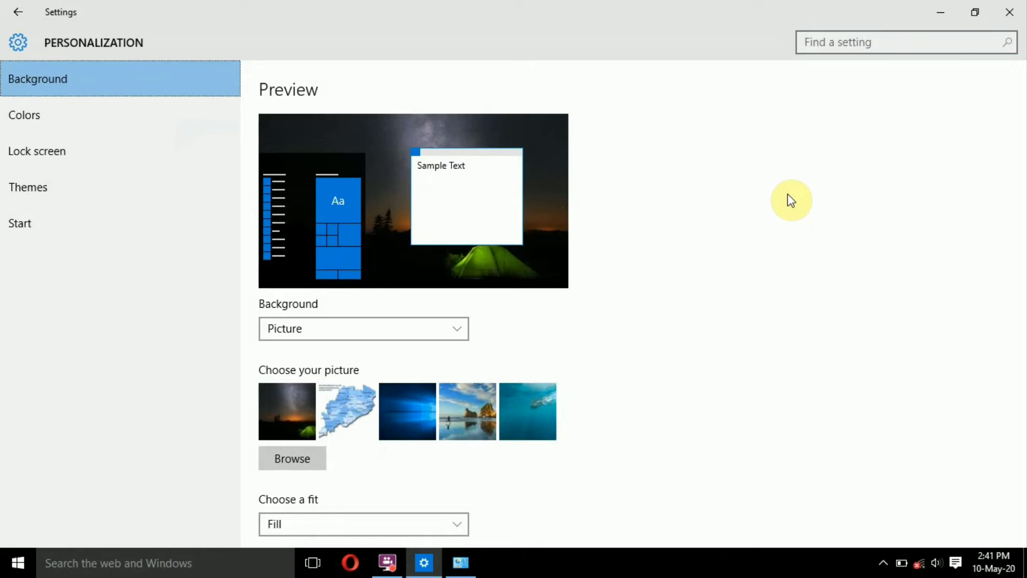
key(Down)
key(Down)
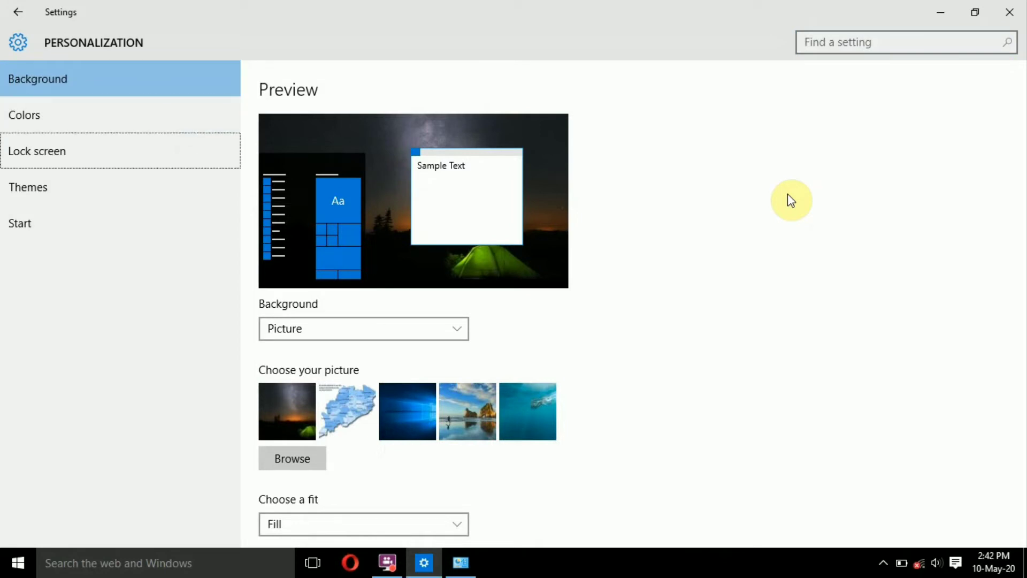
key(Down)
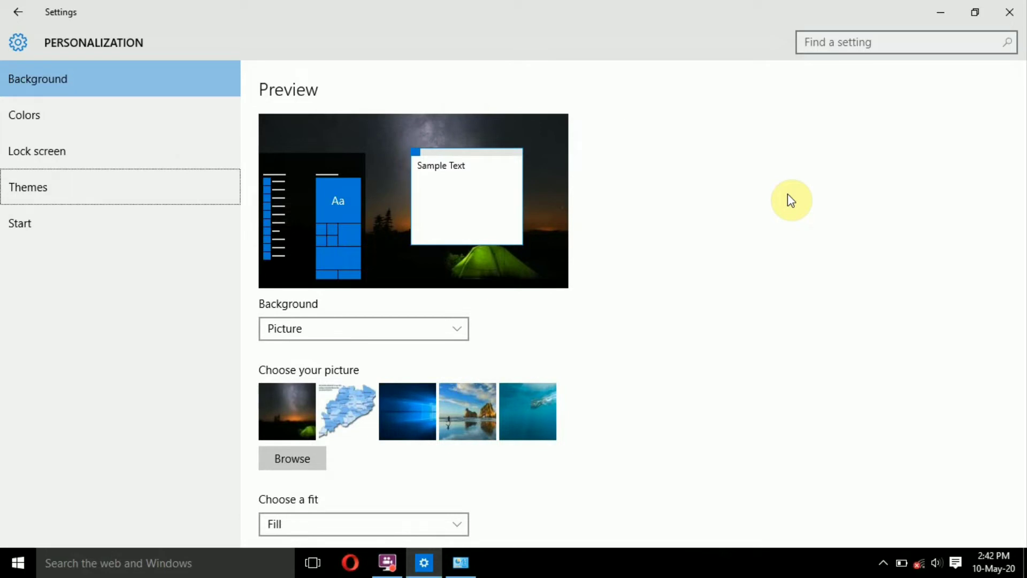
key(Down)
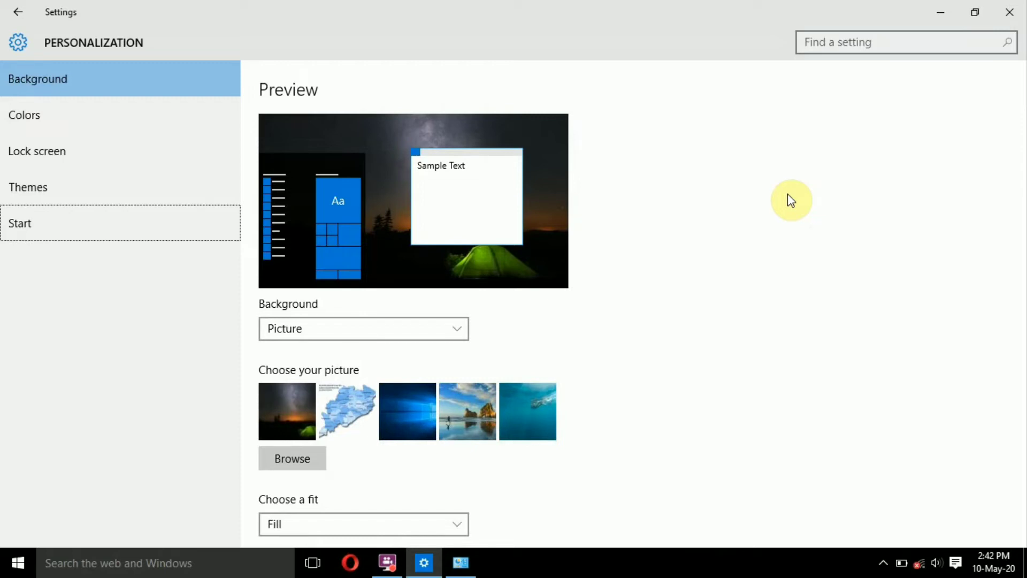
key(Up)
key(Up)
key(Up)
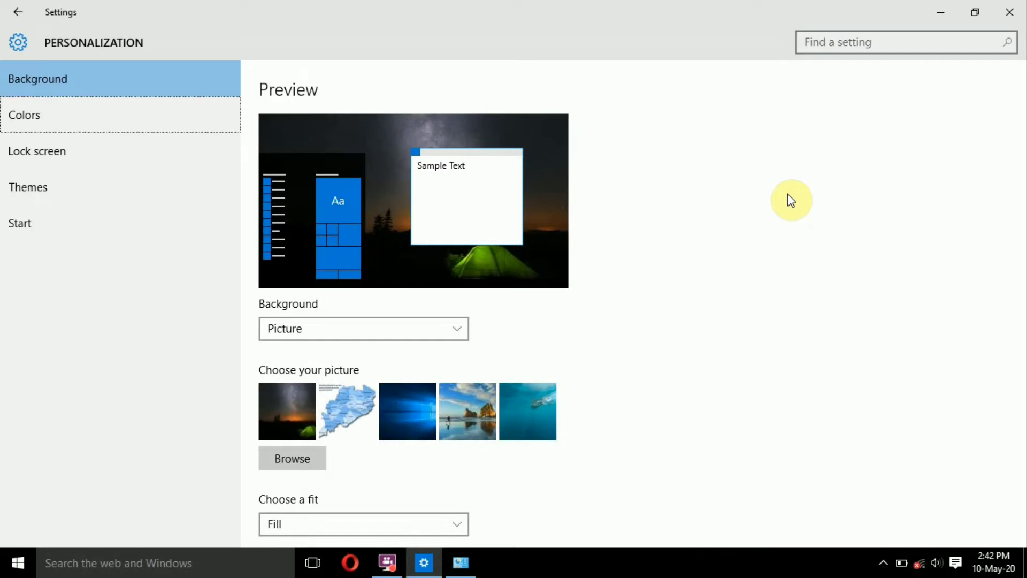
key(Return)
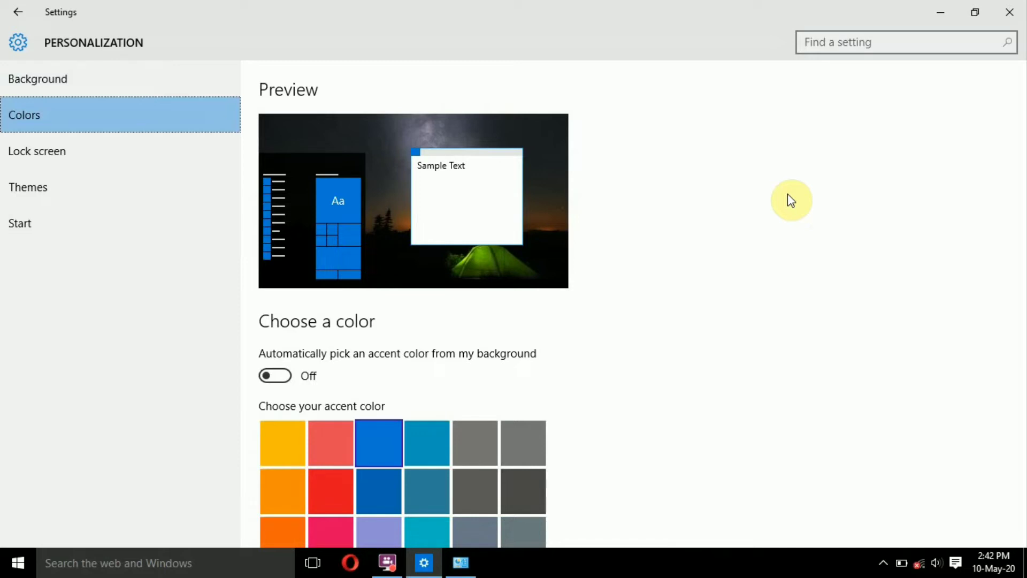
Go past the accent color and transparency options on the Colors page and open the high contrast settings.
key(Tab)
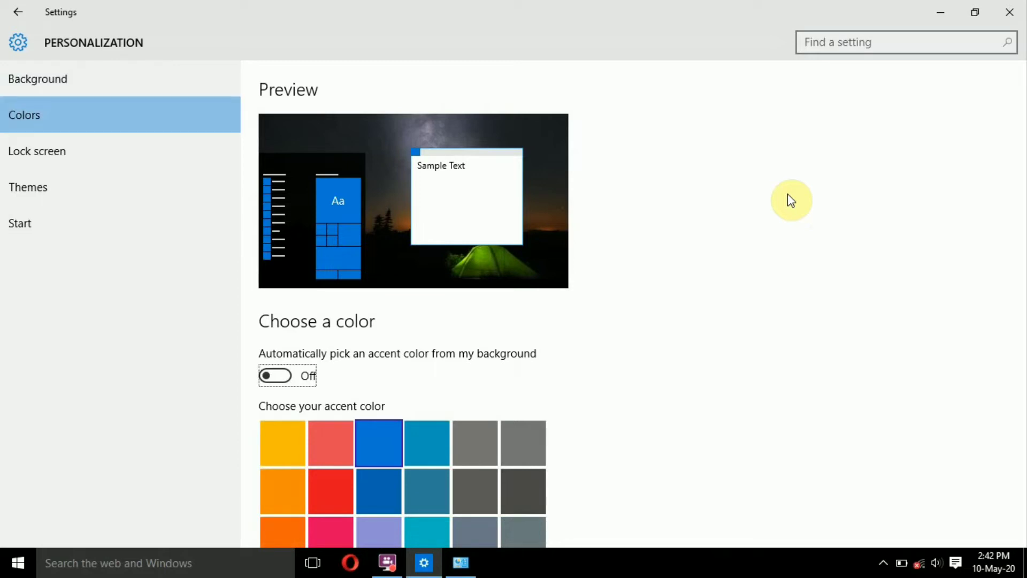
key(Tab)
key(Tab)
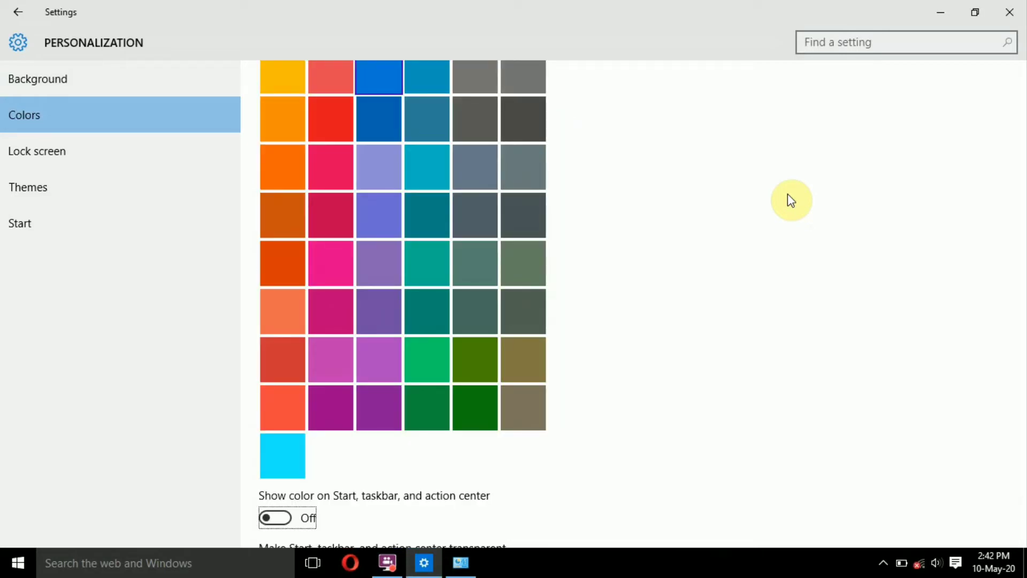
key(Tab)
key(Tab)
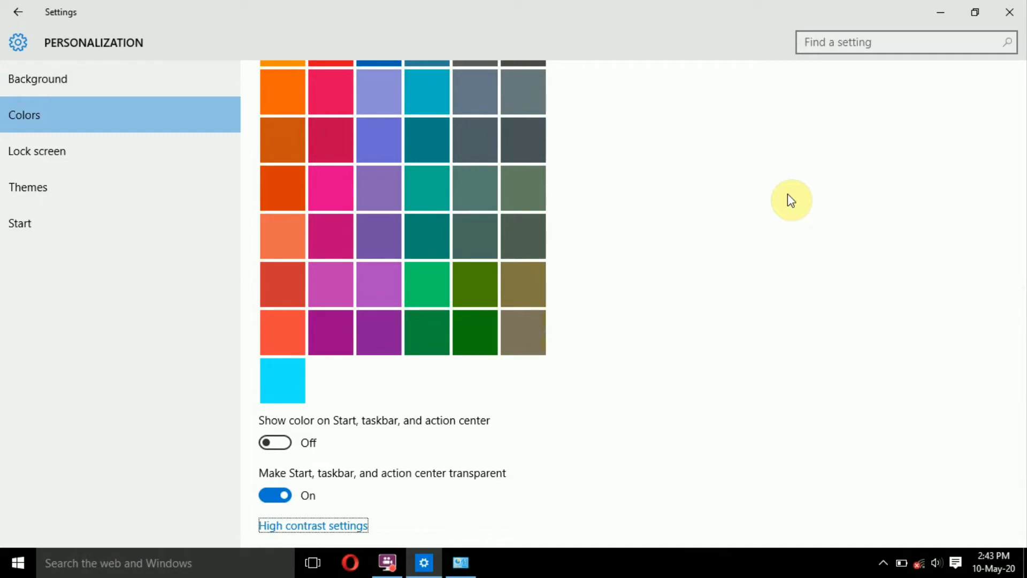
key(Return)
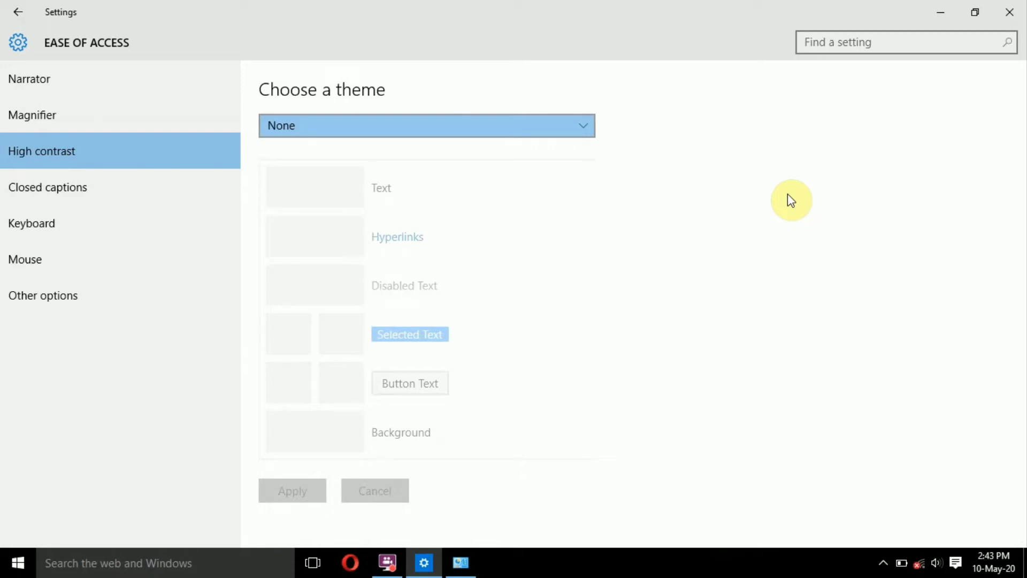
Preview the available high contrast themes and choose High Contrast #1.
key(Down)
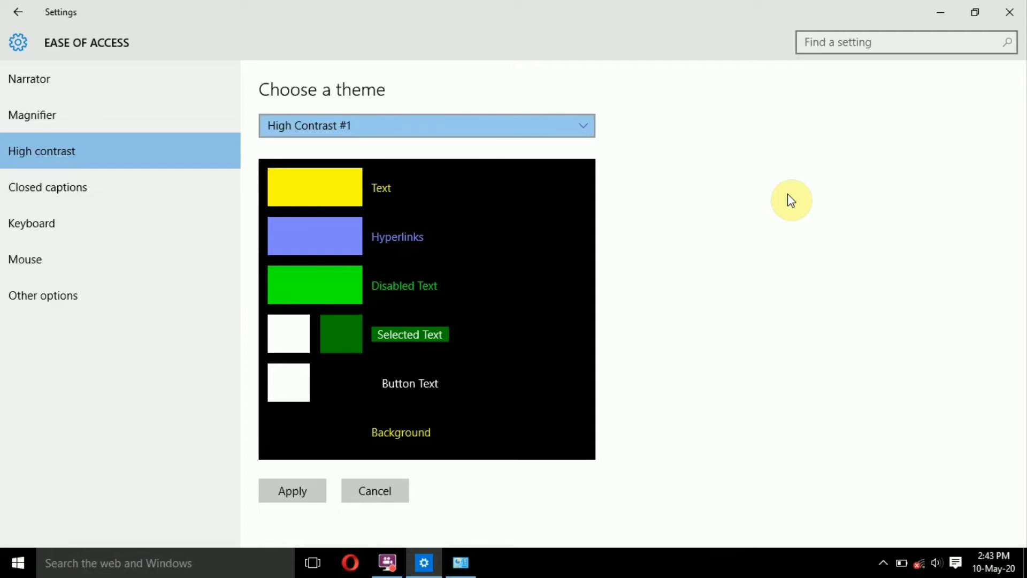
key(Down)
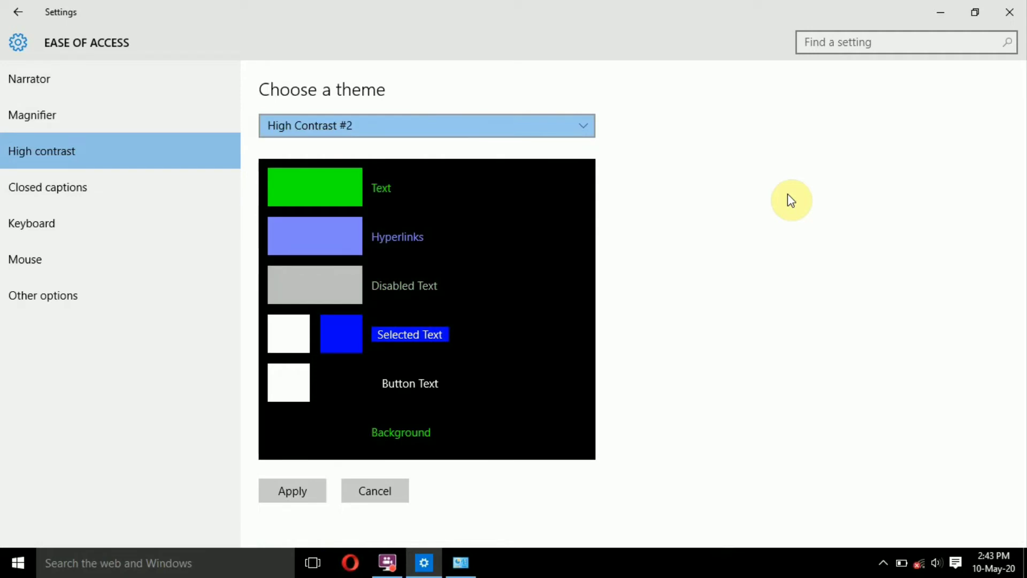
key(Down)
key(Down)
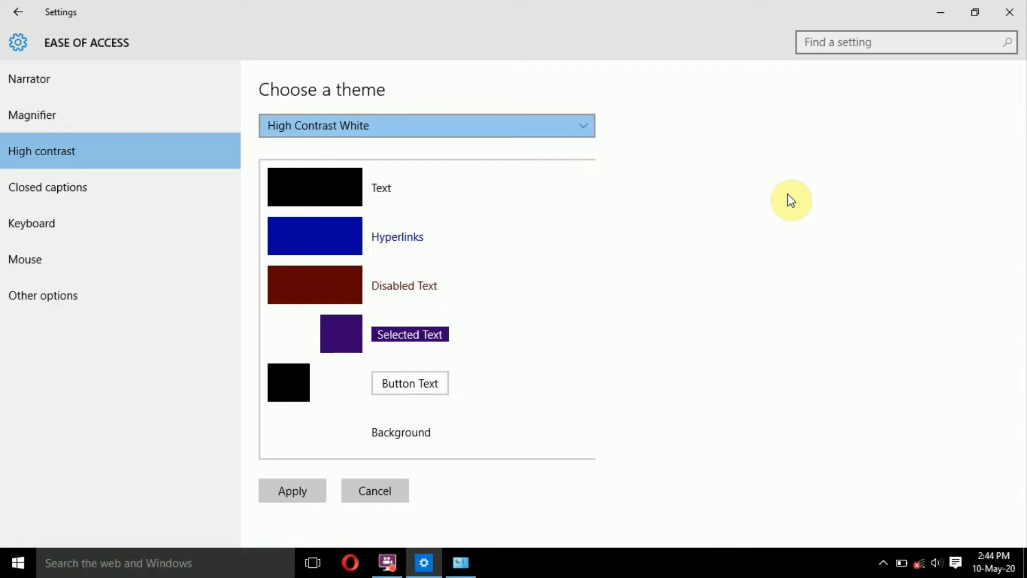
key(Up)
key(Up)
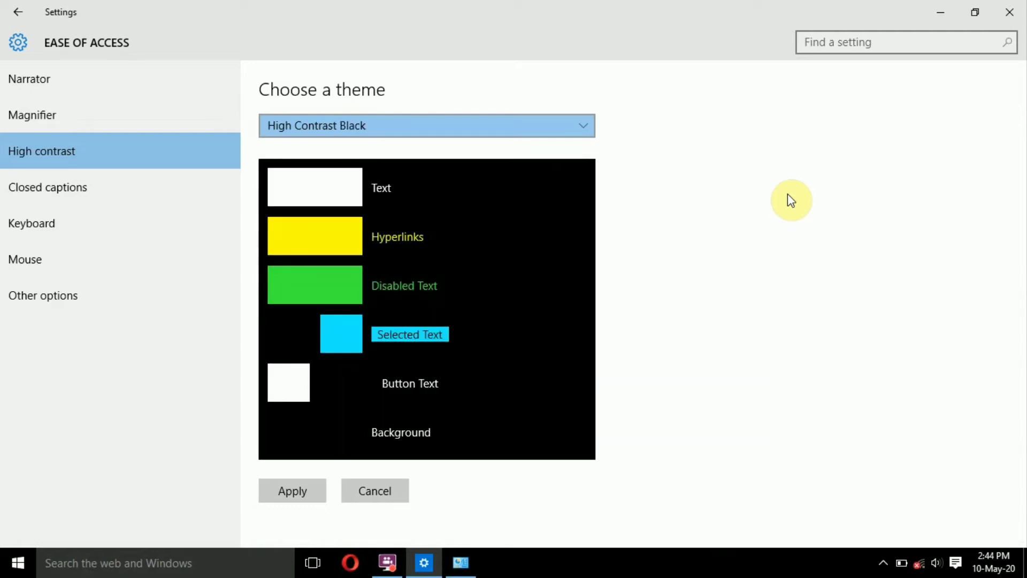
key(Up)
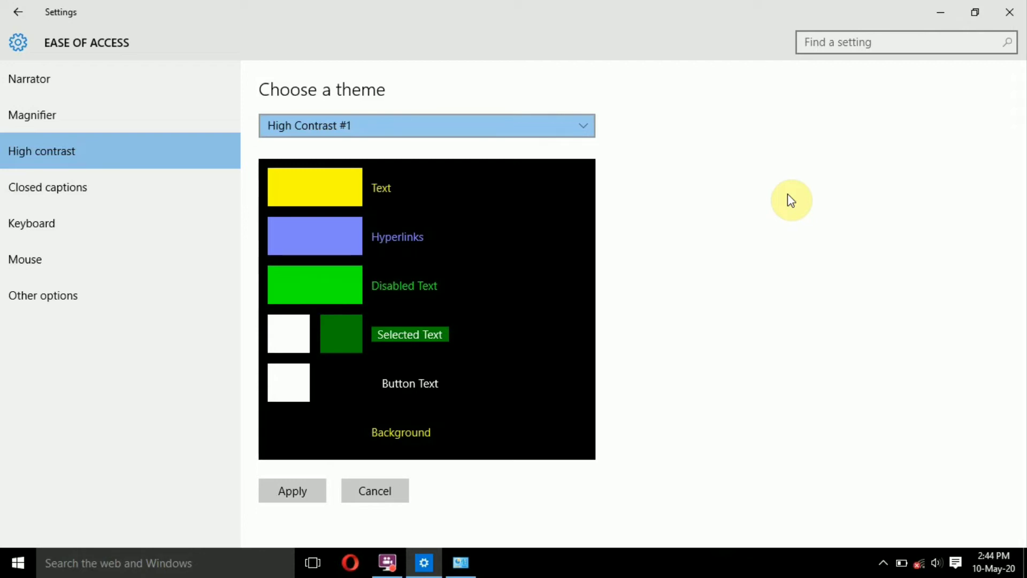
Review the color swatches of the chosen theme from Text to Background, and apply High Contrast #1 to Windows.
key(Tab)
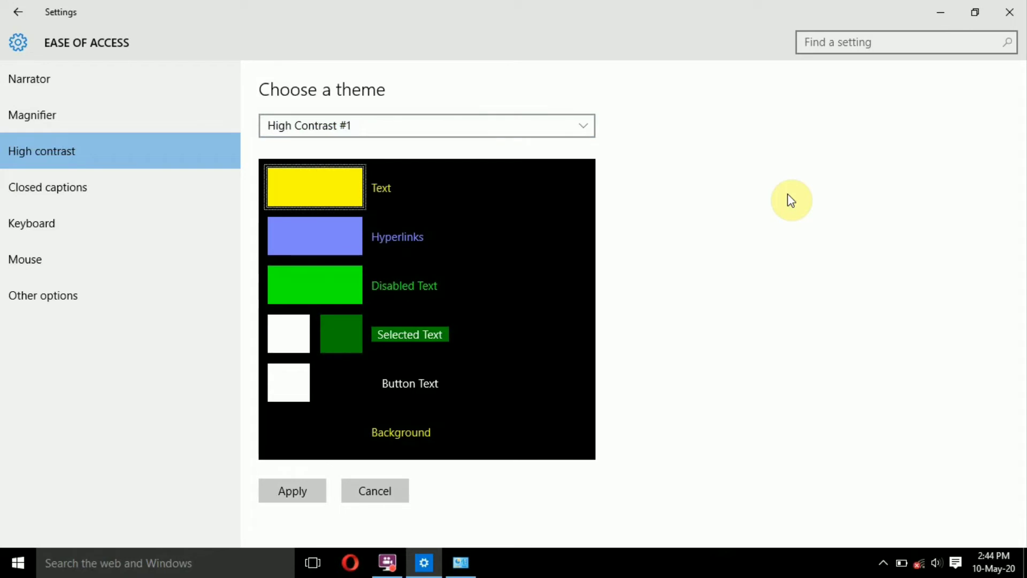
key(Tab)
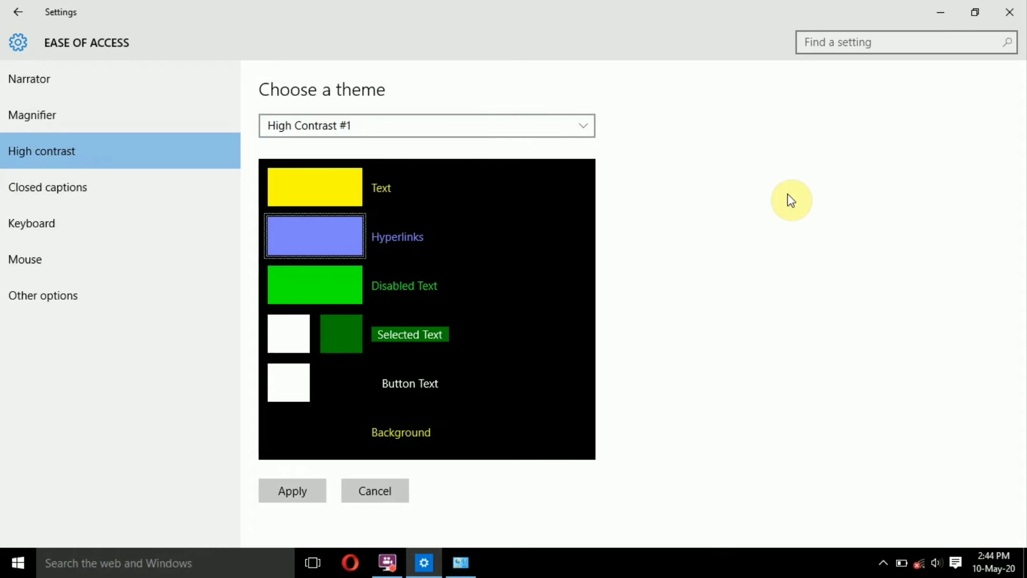
key(Tab)
key(Tab)
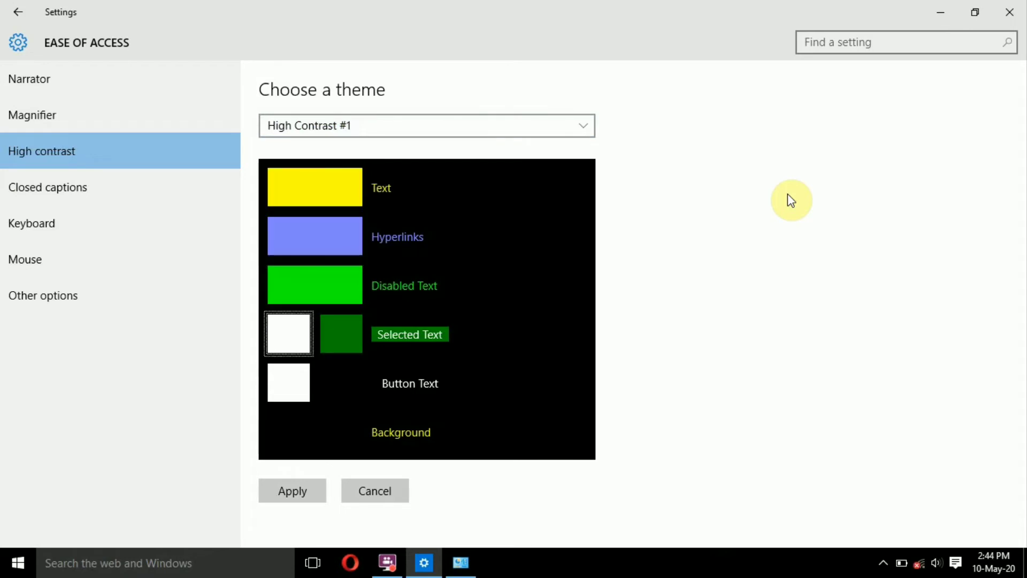
key(Tab)
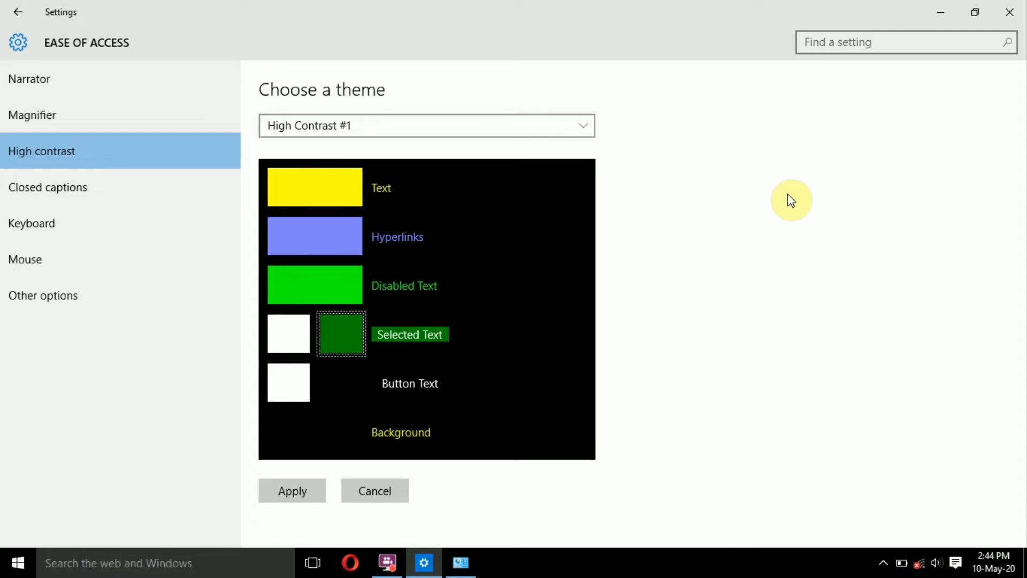
key(Tab)
key(Tab)
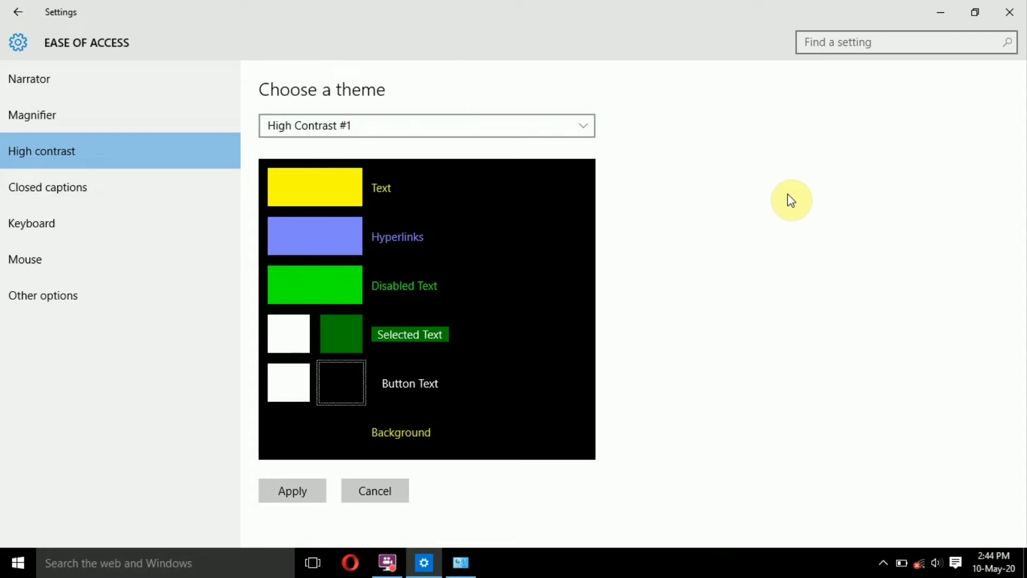
key(Tab)
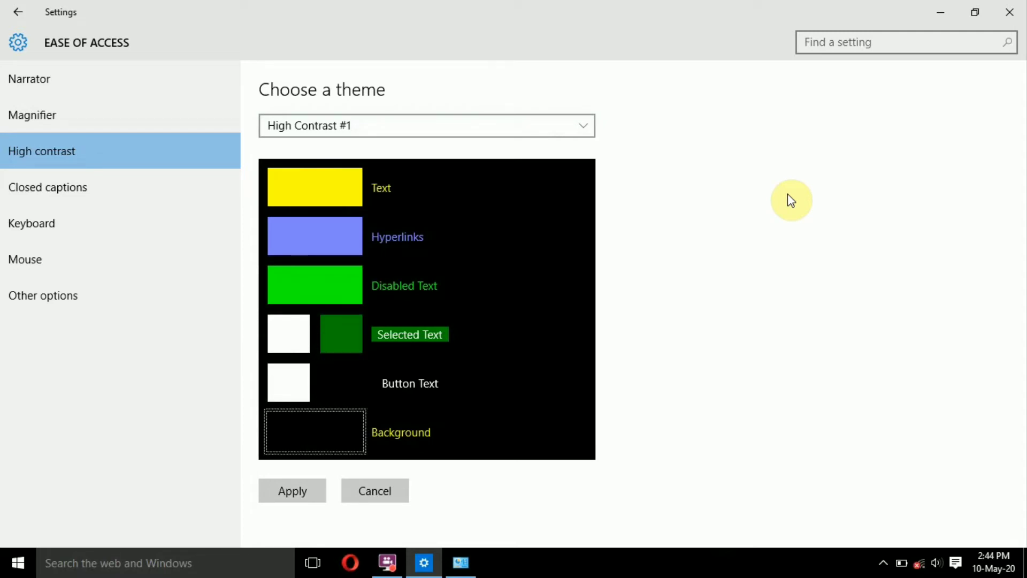
key(Tab)
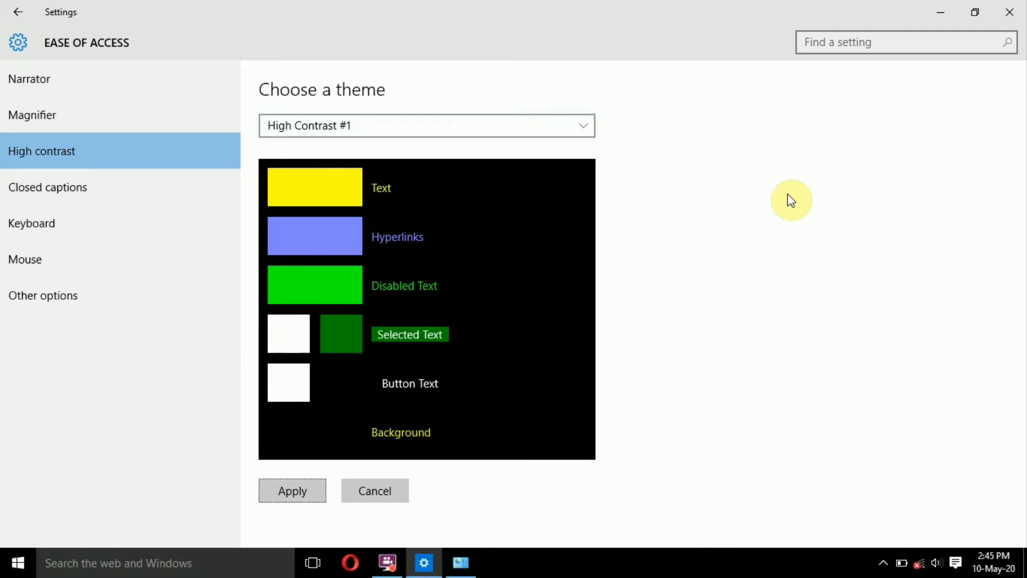
key(Return)
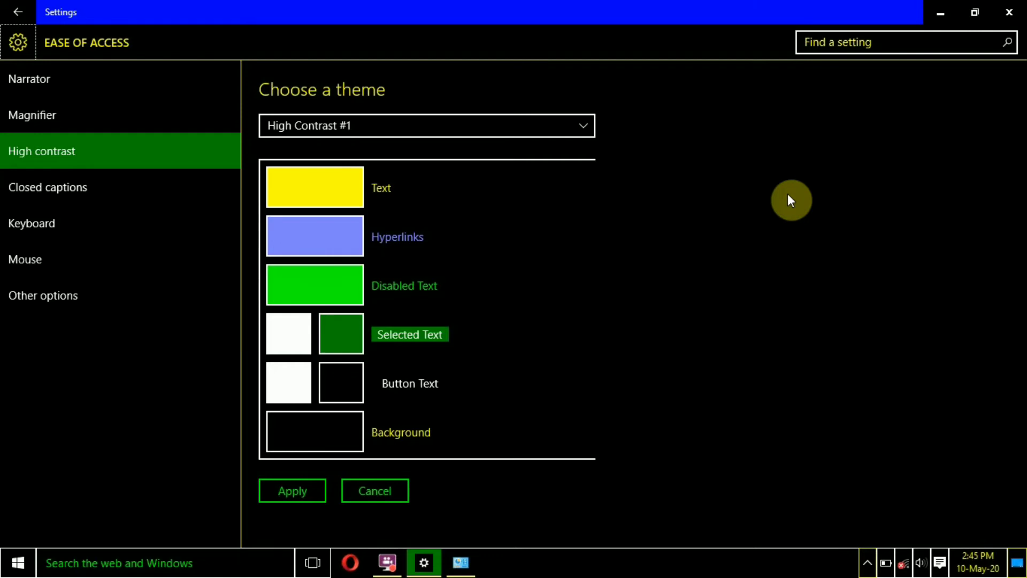
Show the desktop to see its icons in the high contrast theme, and open This PC.
click(790, 200)
key(super+d)
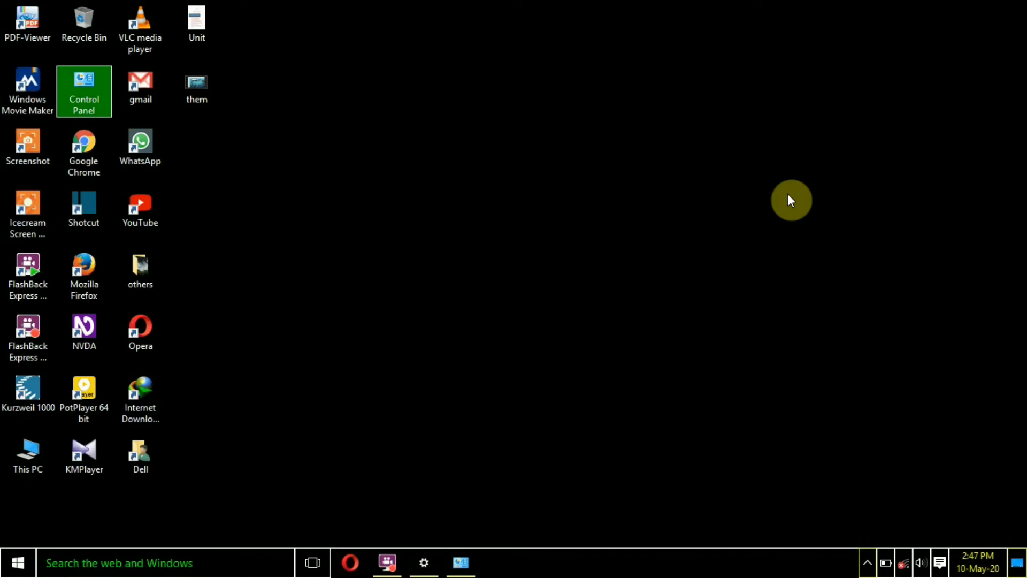
key(ctrl)
key(Right)
key(Right)
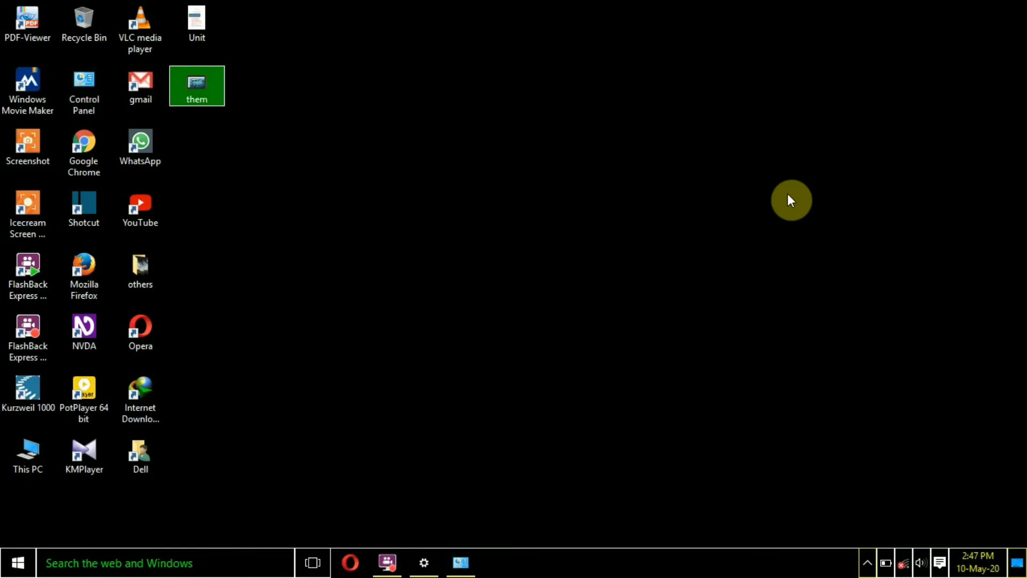
key(t)
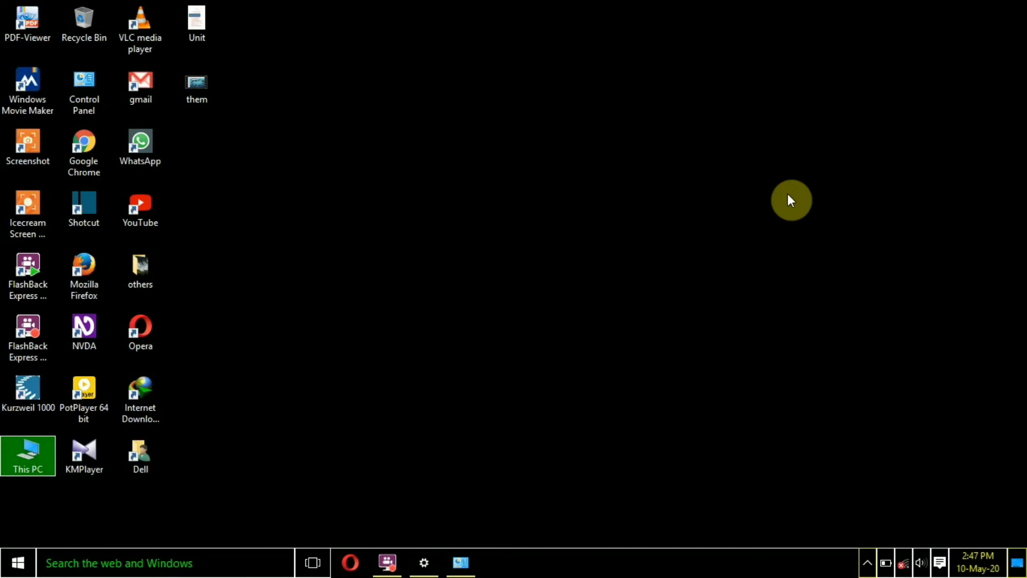
key(Return)
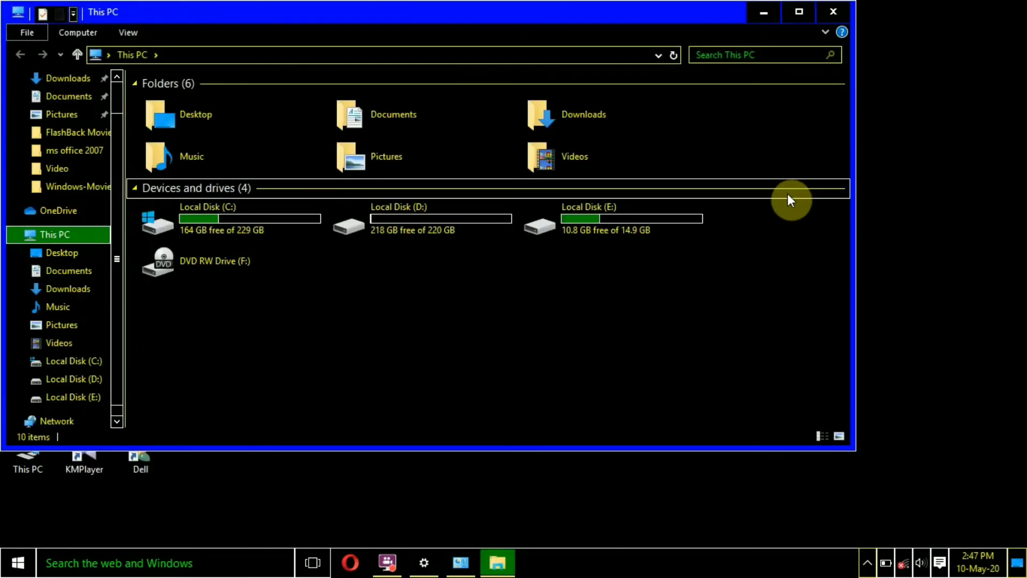
Open the Downloads folder and look through its files as far as images (3) to see how the theme displays them.
key(Right)
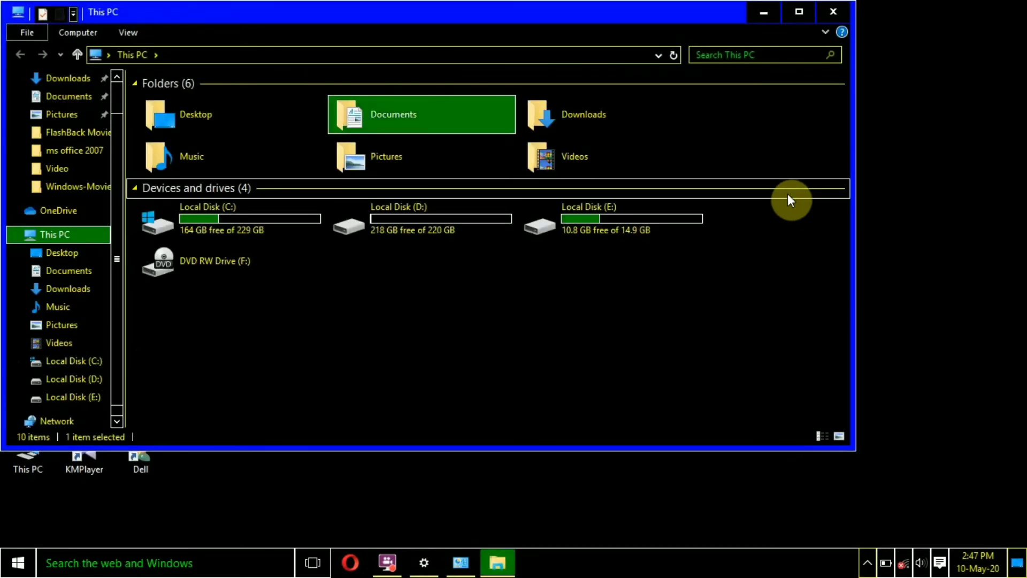
key(Right)
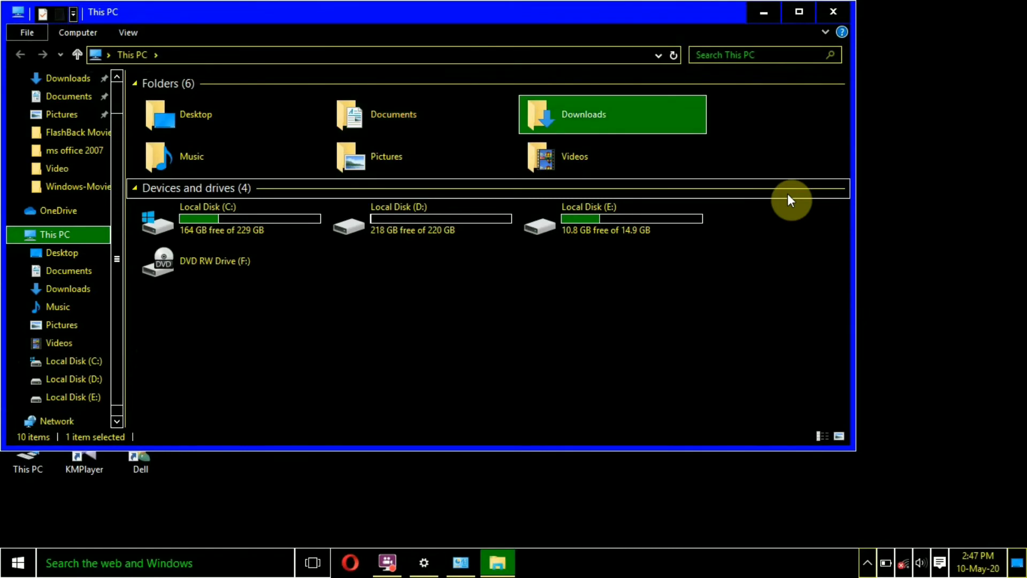
key(Return)
key(Down)
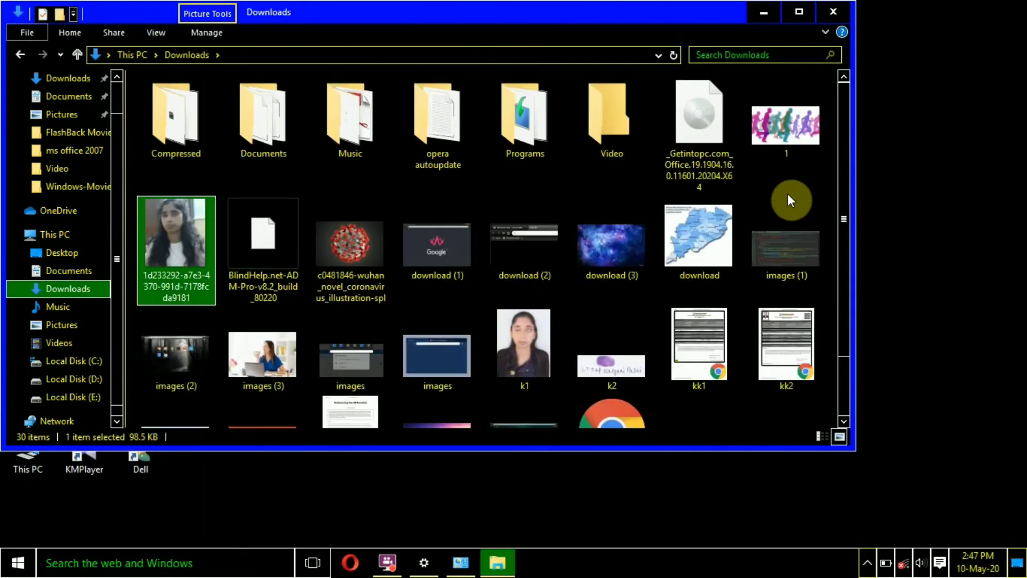
key(Right)
key(Down)
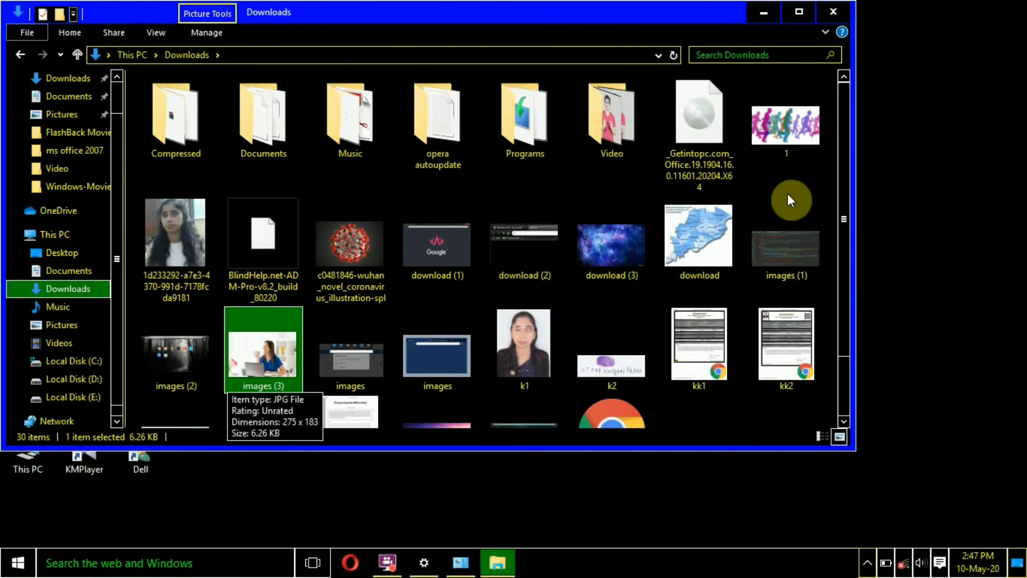
Go back to This PC, open Local Disk (C:) from the drives, and select the PerfLogs folder.
key(BackSpace)
key(Left)
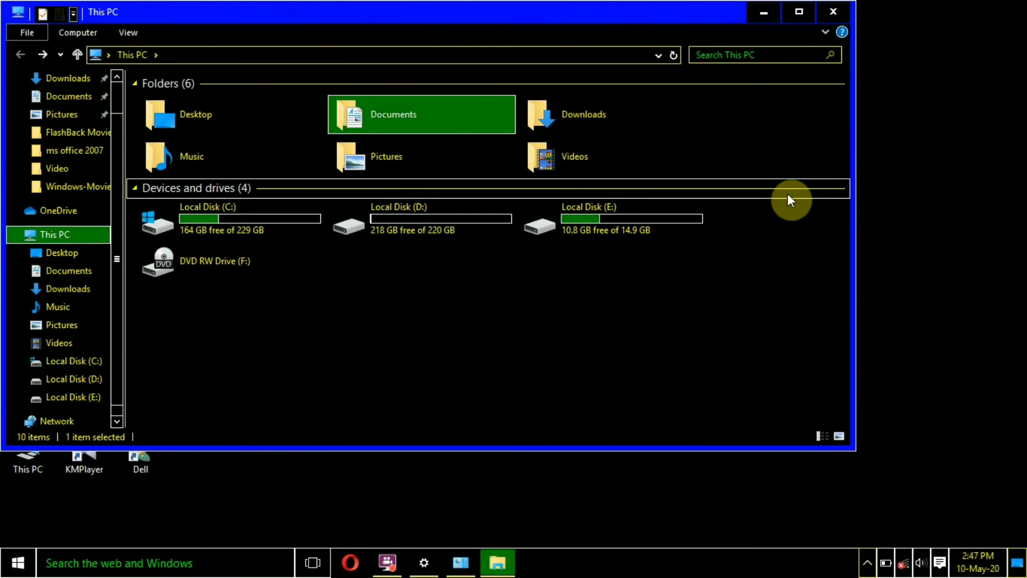
key(Down)
key(Down)
key(Down)
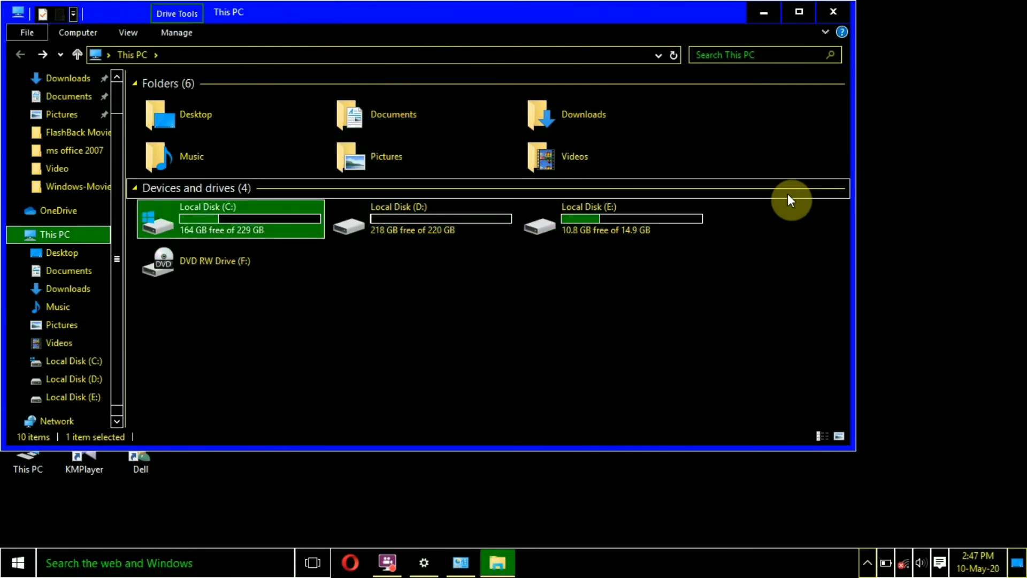
key(Right)
key(Right)
key(Left)
key(Left)
key(Return)
key(p)
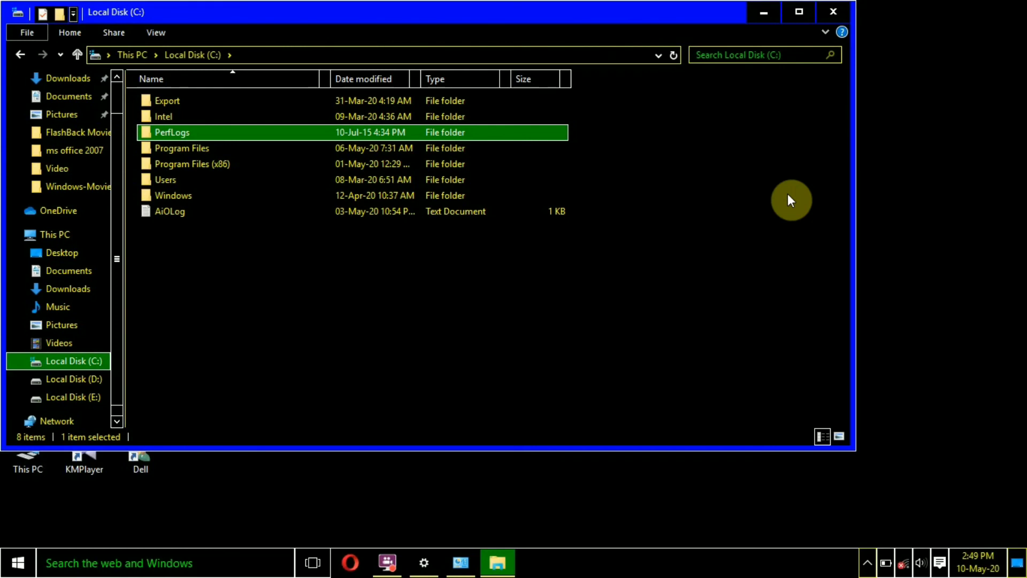
key(ctrl)
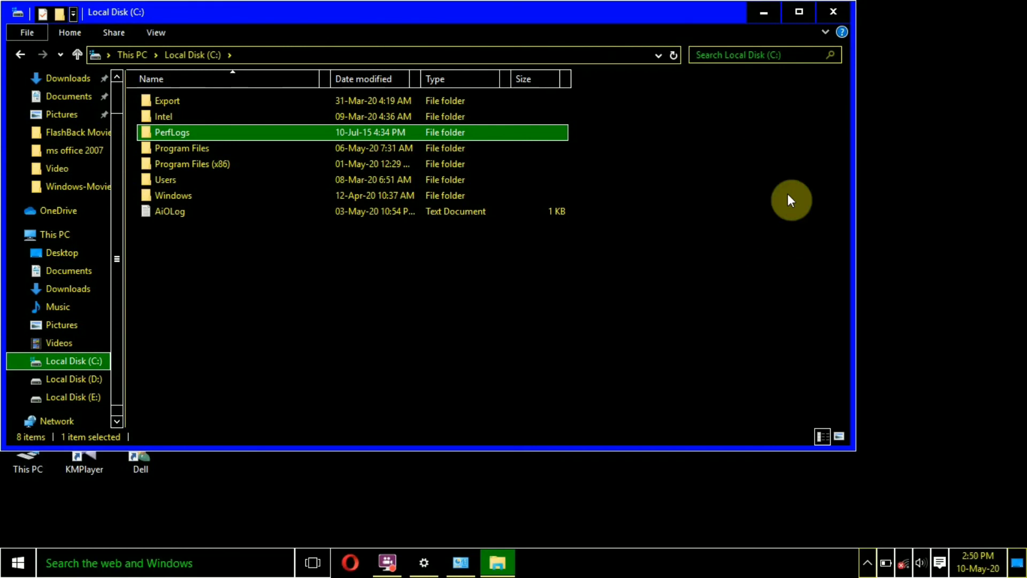